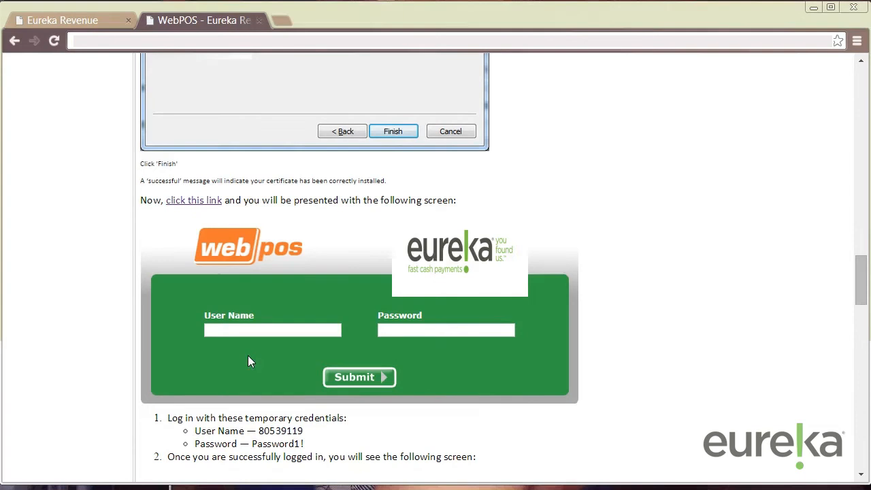
# Scroll the instructions page to the WebPOS login-link step and its temporary credentials
pyautogui.scroll(-2, 248, 356)
pyautogui.scroll(1, 248, 355)
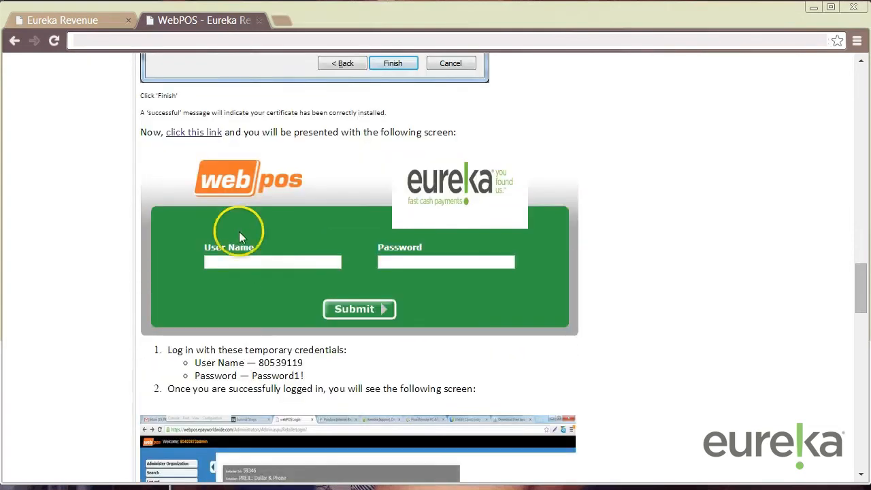
pyautogui.scroll(-2, 210, 182)
pyautogui.scroll(3, 190, 176)
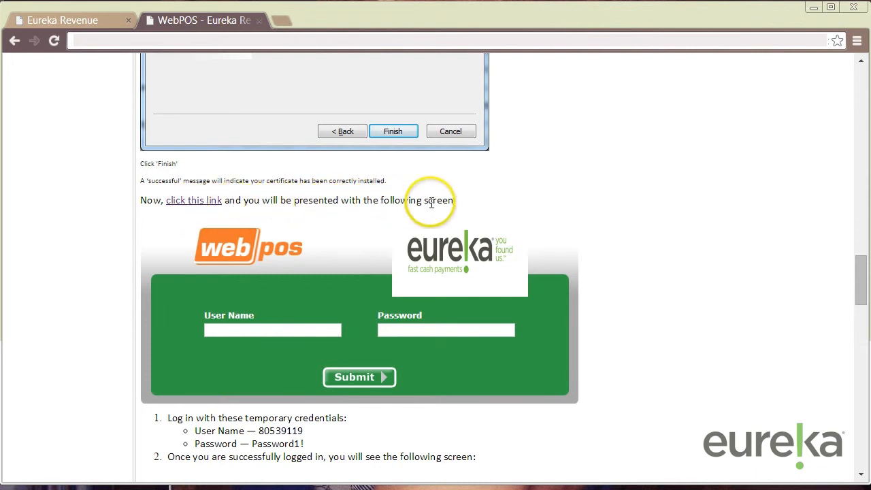
# Open the WebPOS login page and copy the temporary user name from the instructions
pyautogui.click(207, 202)
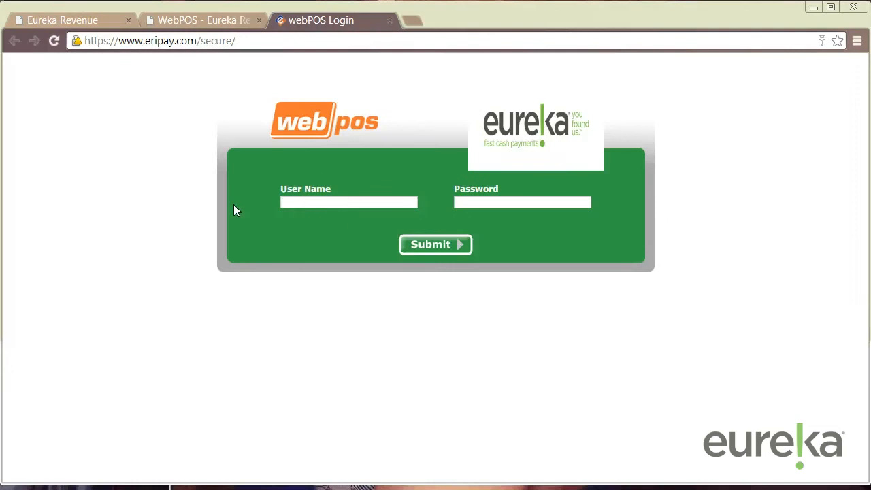
pyautogui.click(328, 202)
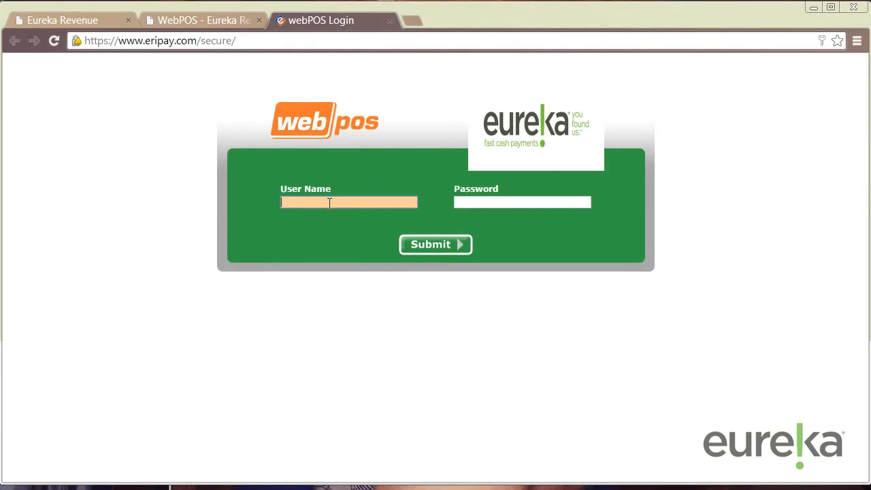
pyautogui.click(470, 202)
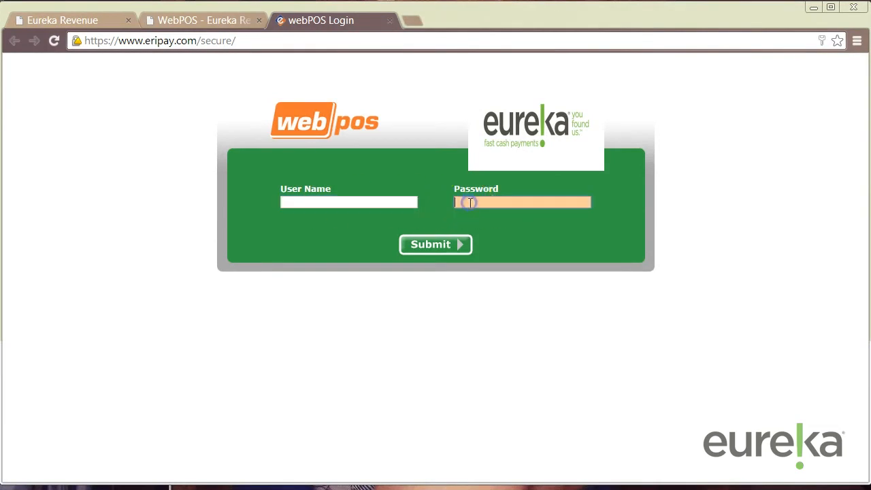
pyautogui.click(201, 21)
pyautogui.scroll(-2, 302, 247)
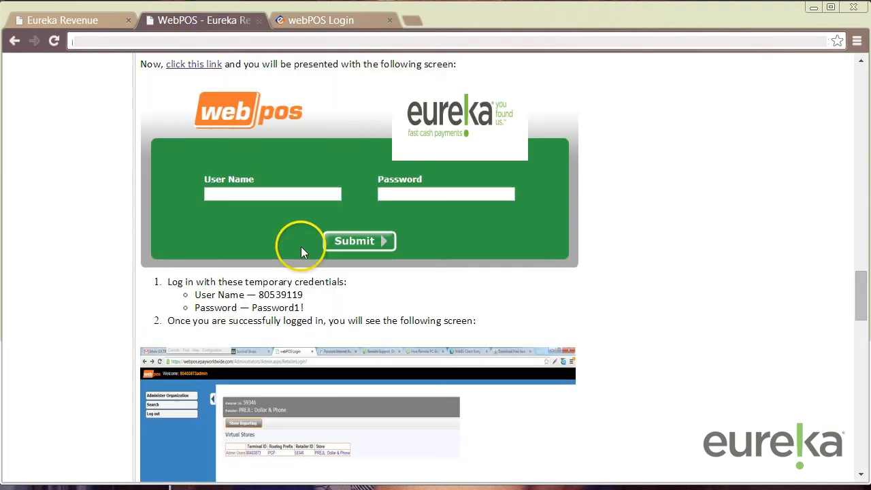
pyautogui.moveTo(306, 295); pyautogui.dragTo(259, 294)
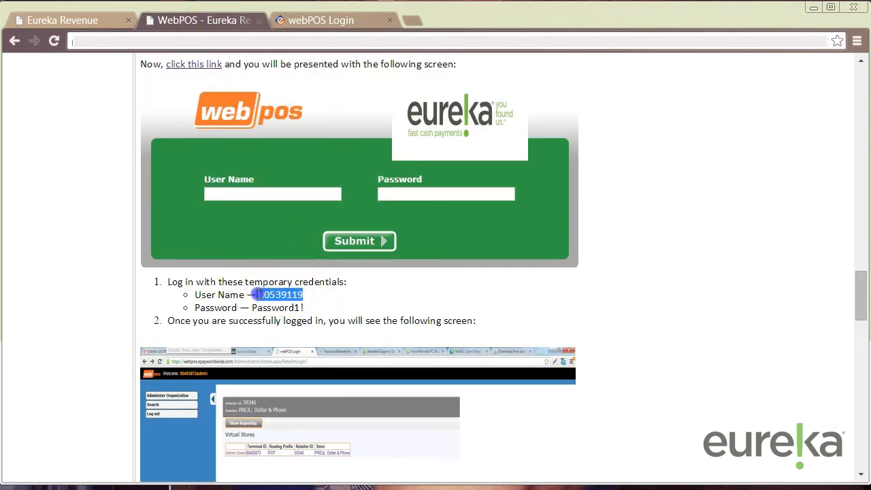
pyautogui.rightClick(270, 295)
pyautogui.click(281, 306)
# Paste the temporary user name into User Name and type the temporary password
pyautogui.click(323, 20)
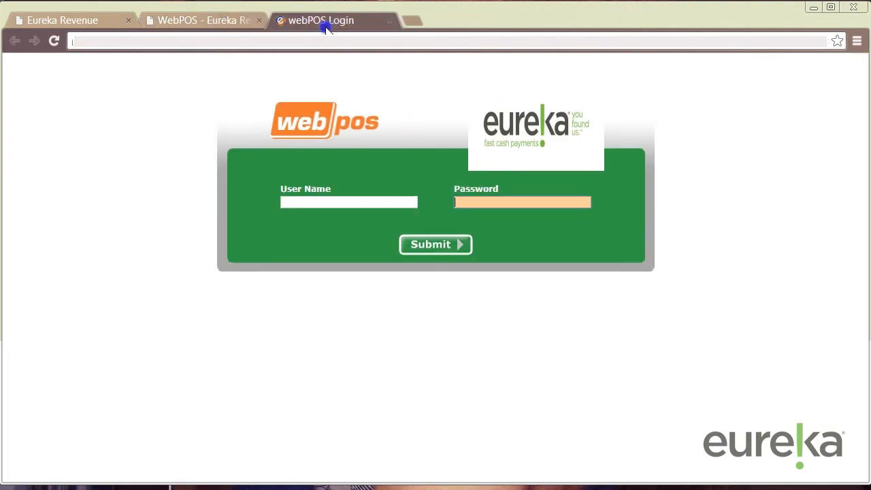
pyautogui.click(354, 202)
pyautogui.rightClick(354, 202)
pyautogui.click(405, 295)
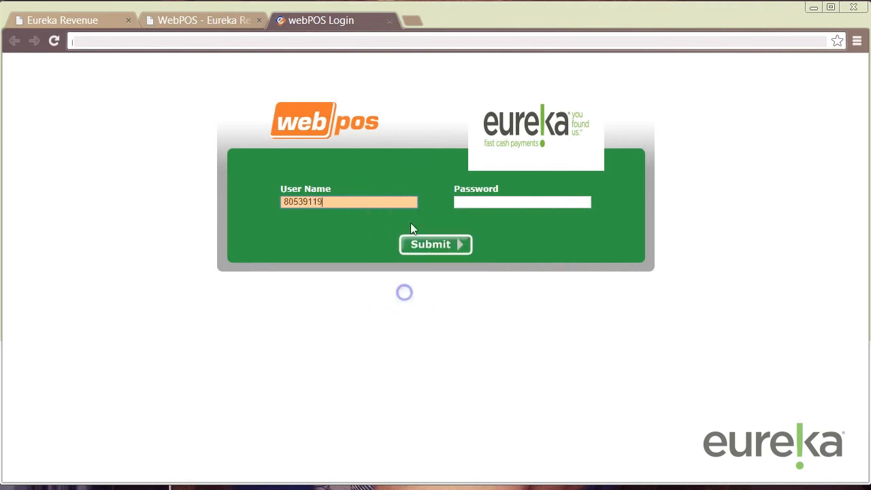
pyautogui.click(225, 20)
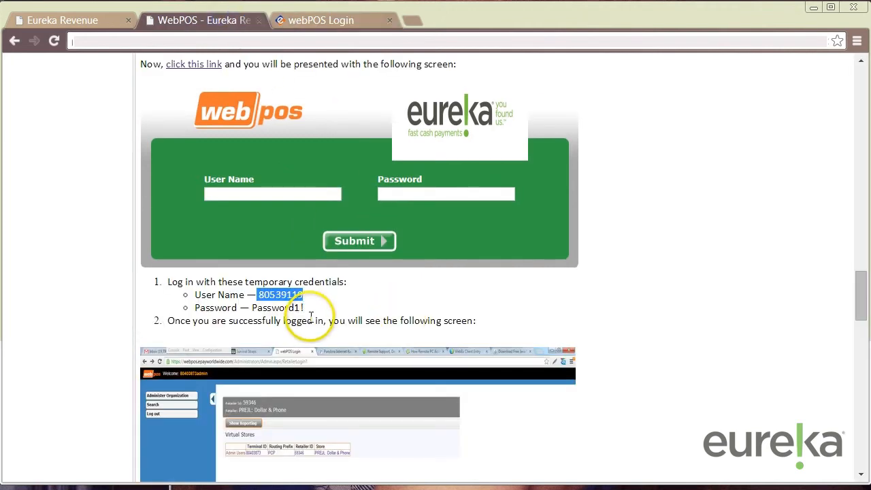
pyautogui.click(387, 20)
pyautogui.click(487, 207)
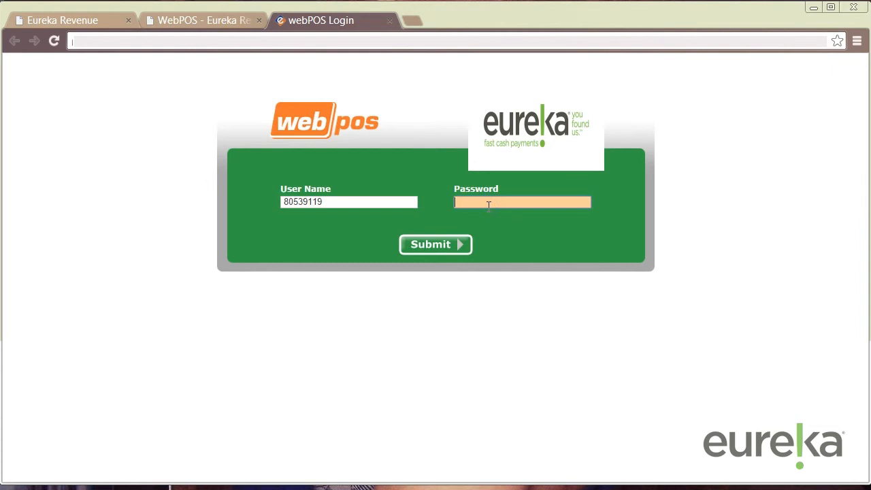
pyautogui.write('Password1')
# Submit the temporary login, then enter and confirm a new password in Reset Password
pyautogui.click(437, 246)
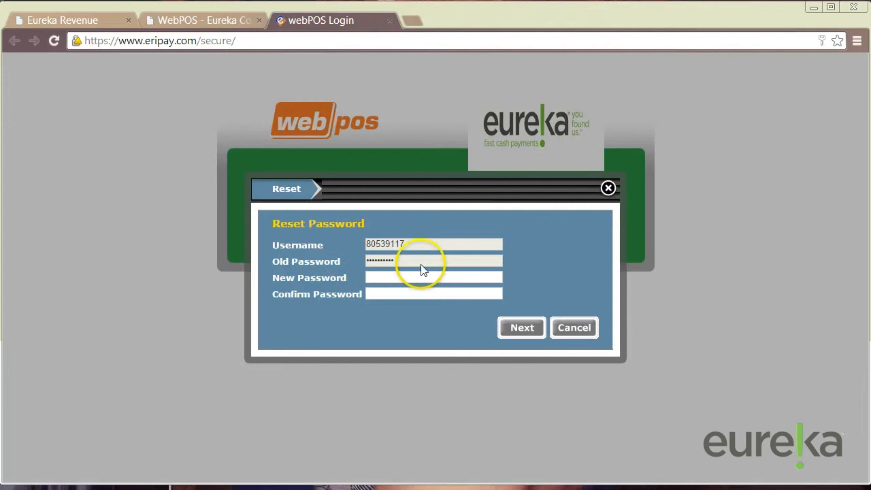
pyautogui.click(372, 290)
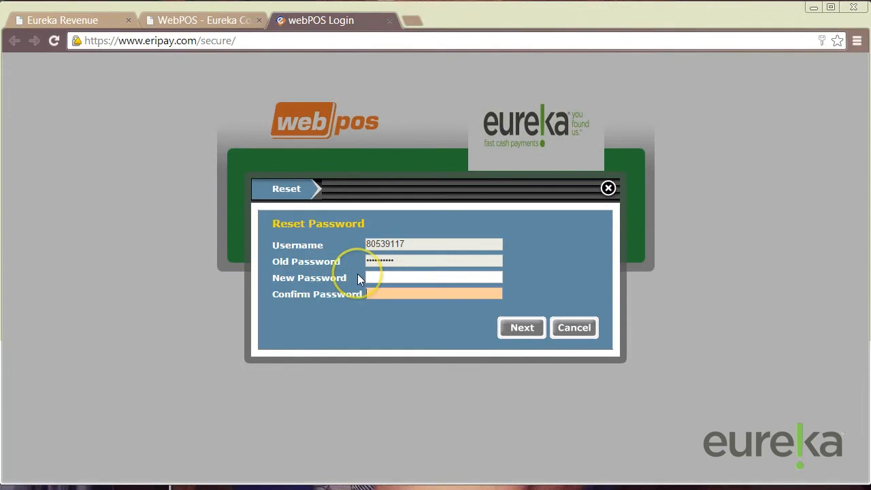
pyautogui.click(400, 276)
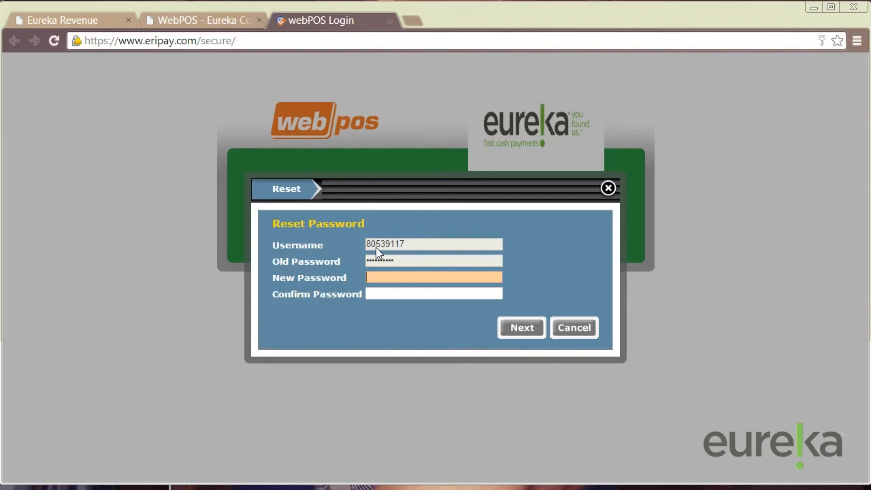
pyautogui.click(387, 273)
pyautogui.write('•••')
pyautogui.press('BackSpace')
pyautogui.press('BackSpace')
pyautogui.press('BackSpace')
pyautogui.write('••••••')
pyautogui.write('••')
pyautogui.write('•')
pyautogui.press('Tab')
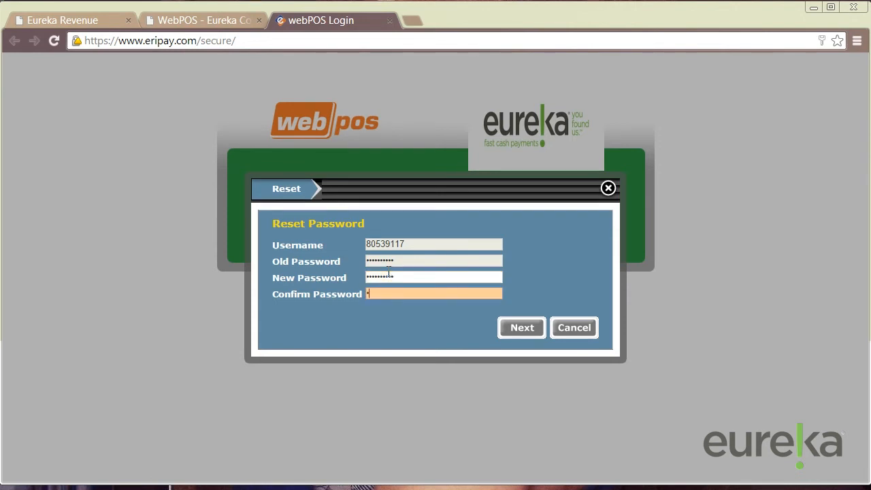
pyautogui.write('••••••••••')
pyautogui.click(516, 334)
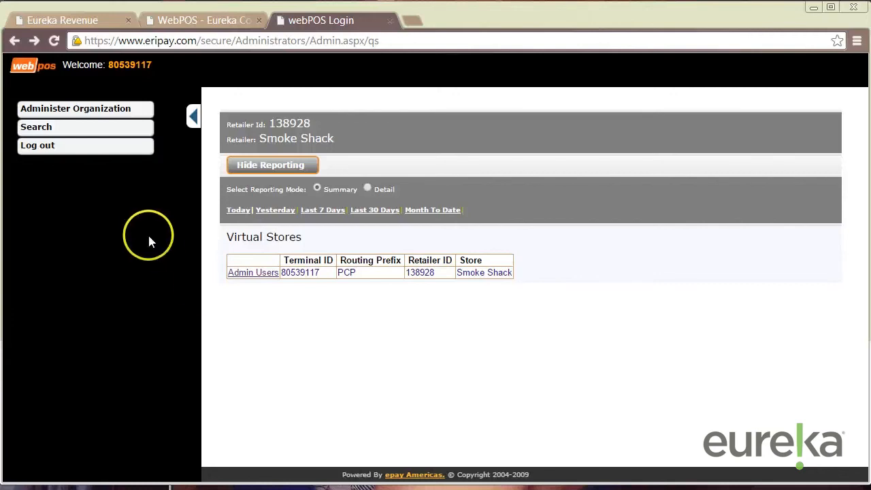
# Open Admin Users for the Smoke Shack store and choose Add New User to this Virtual Store
pyautogui.click(254, 279)
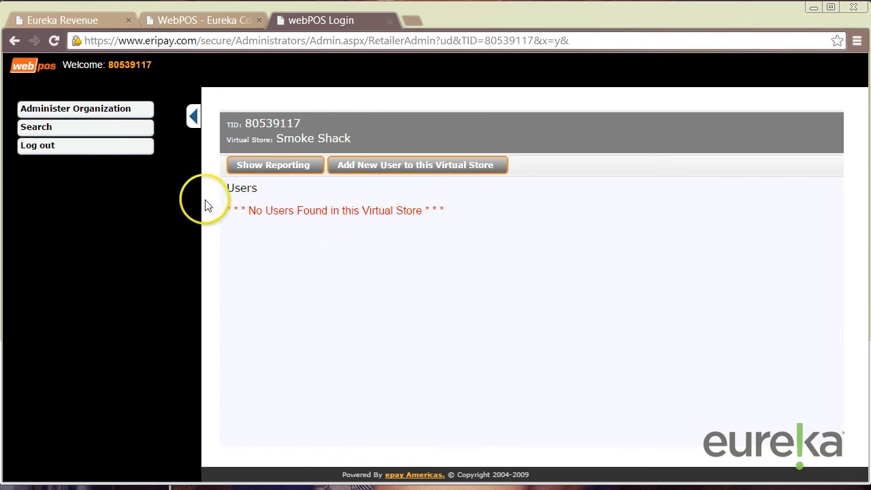
pyautogui.click(375, 167)
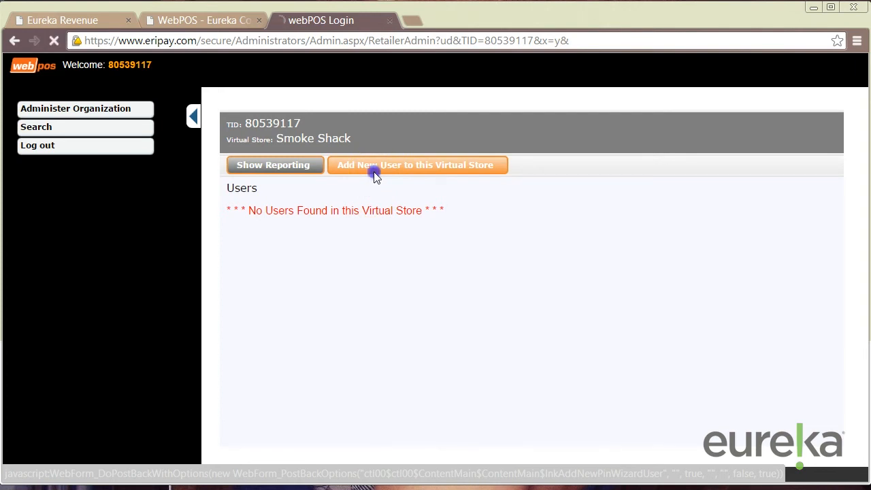
# Enter the new user's username and e-mail address in the Create WebPOSUser form
pyautogui.scroll(-1, 286, 94)
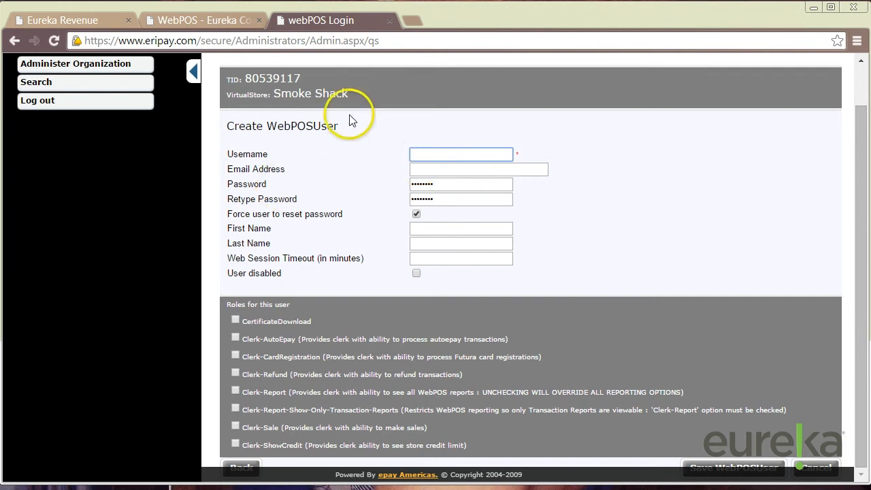
pyautogui.click(424, 150)
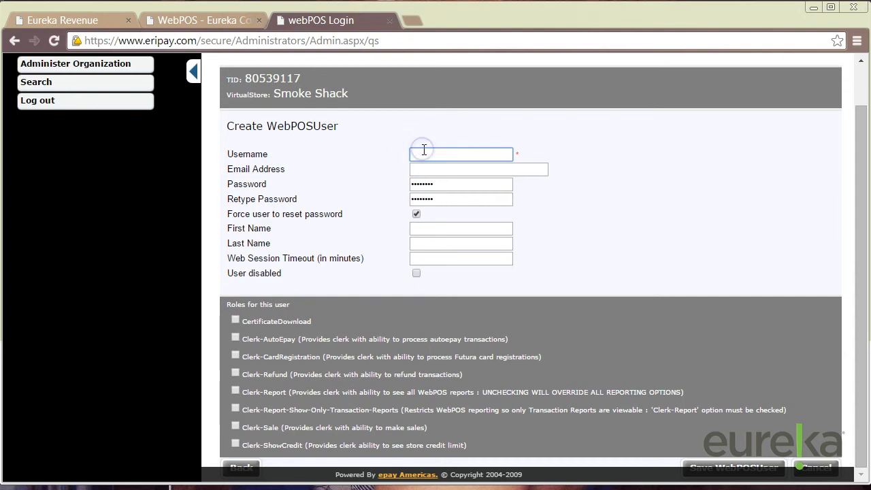
pyautogui.write('eri123')
pyautogui.press('Tab')
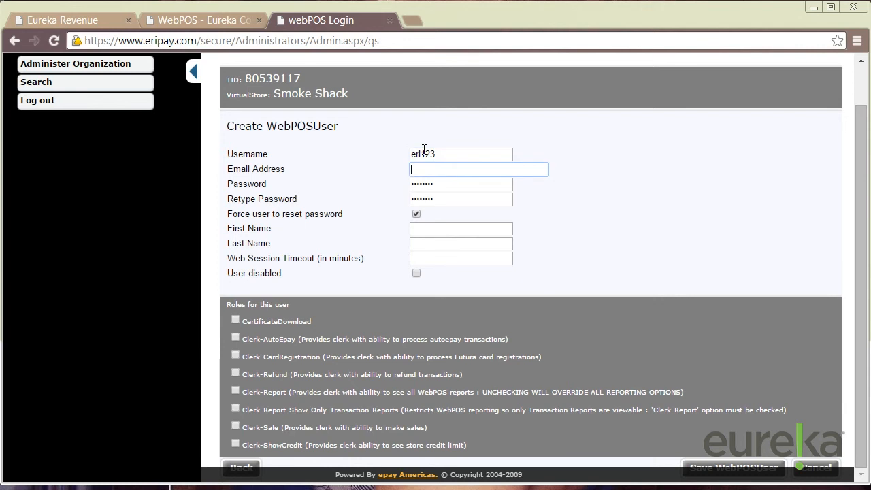
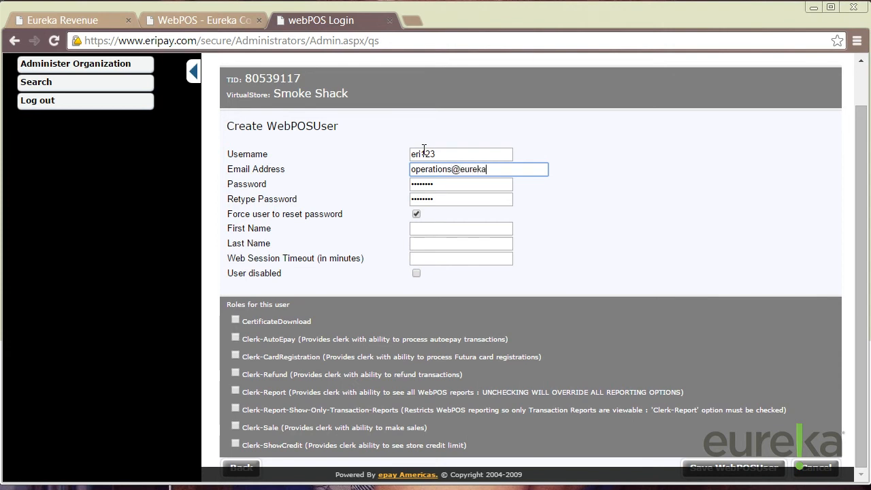
pyautogui.press('Tab')
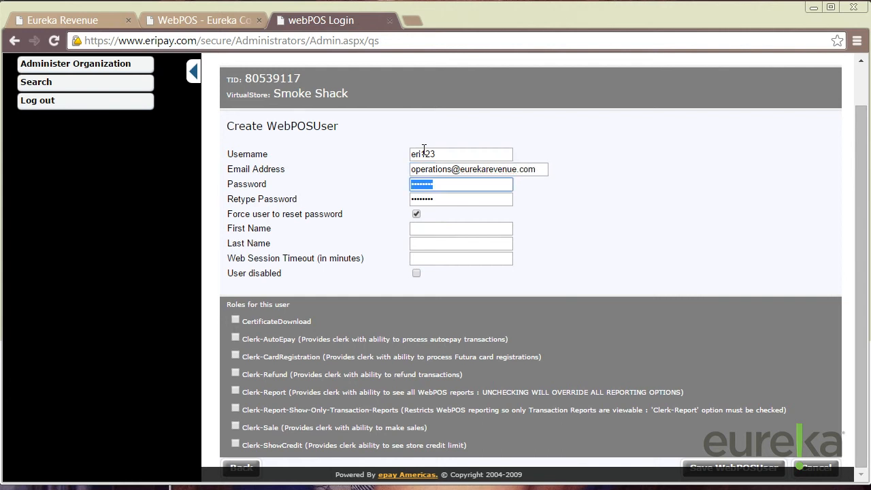
pyautogui.write('••••••••')
pyautogui.press('Tab')
# Enter the new user's password and retype it, leaving 'Force user to reset password' checked
pyautogui.write('•••••')
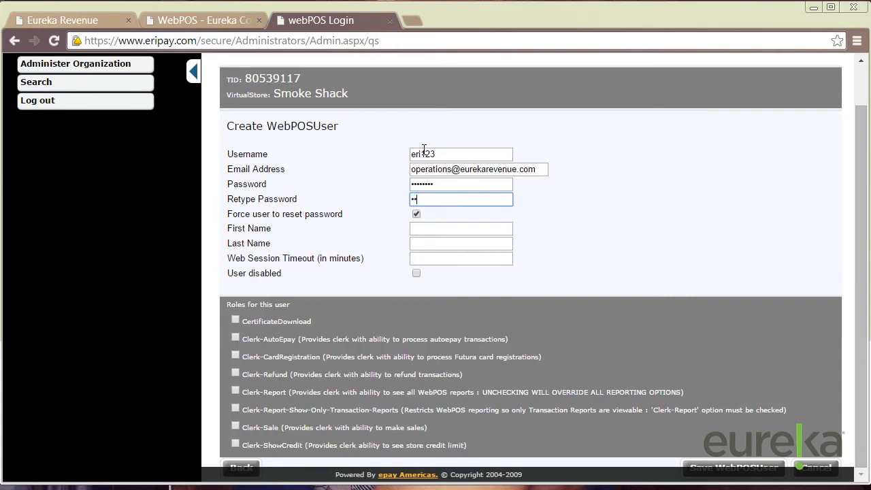
pyautogui.press('BackSpace')
pyautogui.press('BackSpace')
pyautogui.press('BackSpace')
pyautogui.press('BackSpace')
pyautogui.press('BackSpace')
pyautogui.write('••••••••')
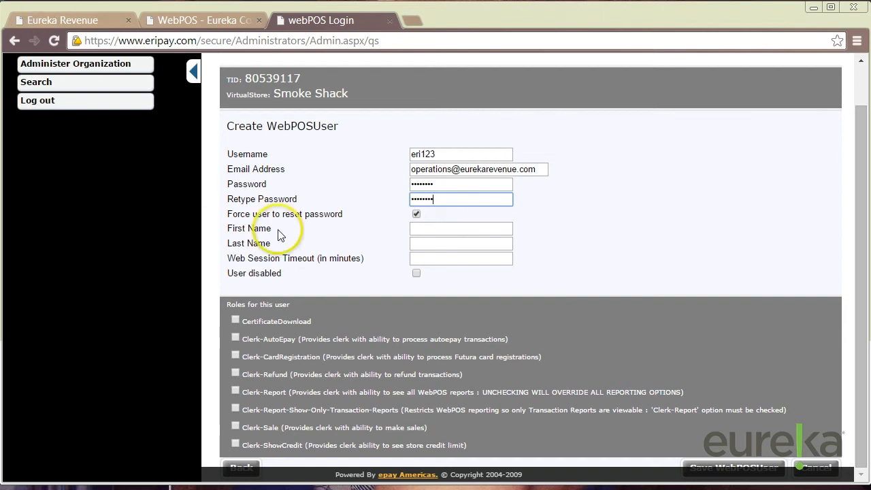
pyautogui.click(417, 213)
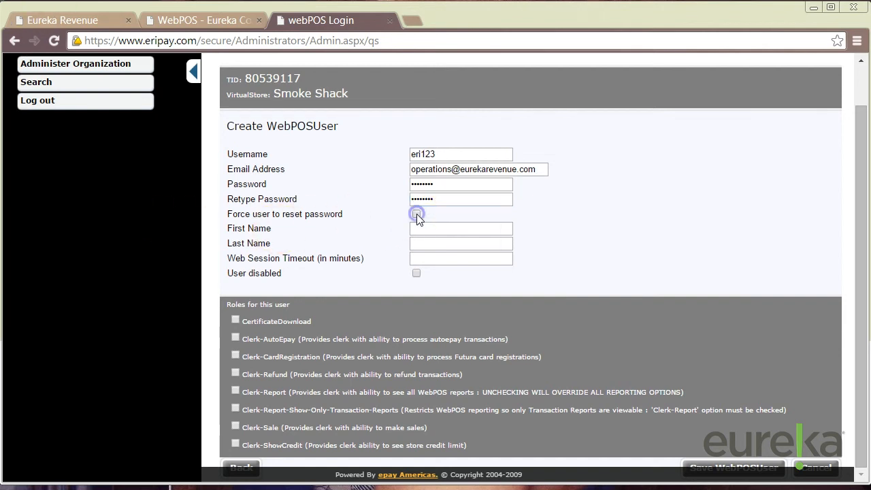
pyautogui.click(416, 213)
# Enter the user's first and last names and set Web Session Timeout to 20 minutes
pyautogui.click(418, 217)
pyautogui.click(418, 216)
pyautogui.press('Tab')
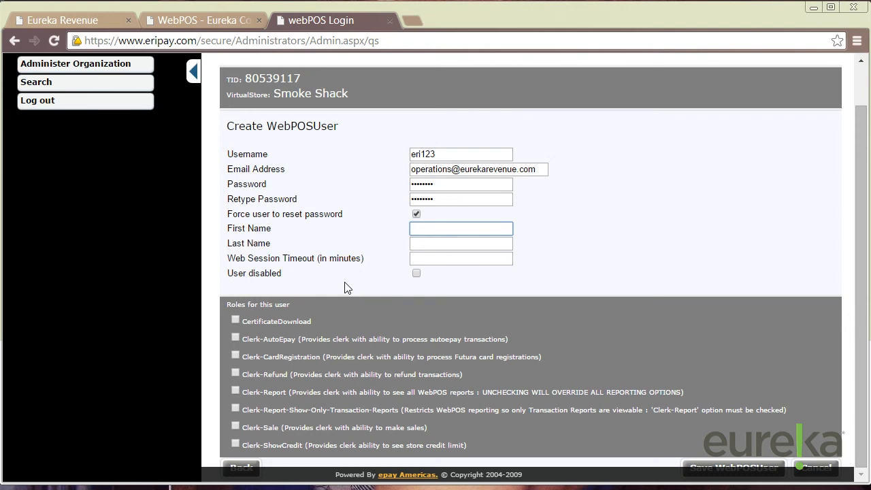
pyautogui.press('Tab')
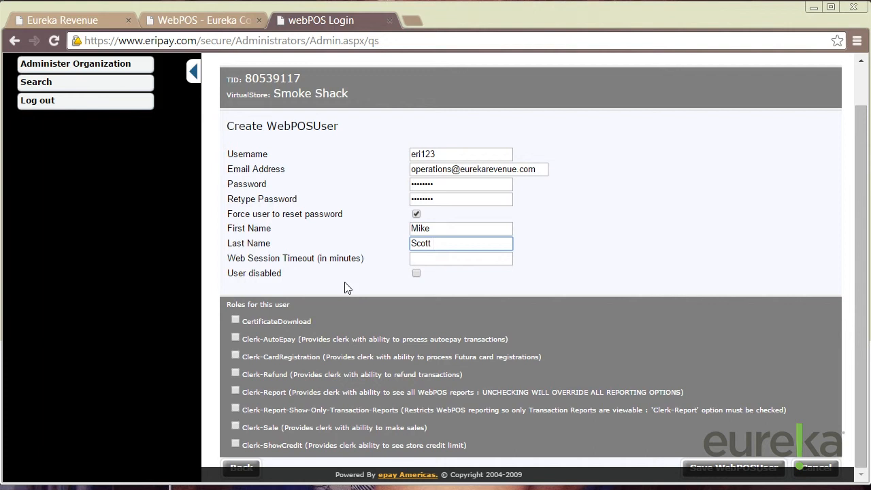
pyautogui.press('Tab')
pyautogui.write('20')
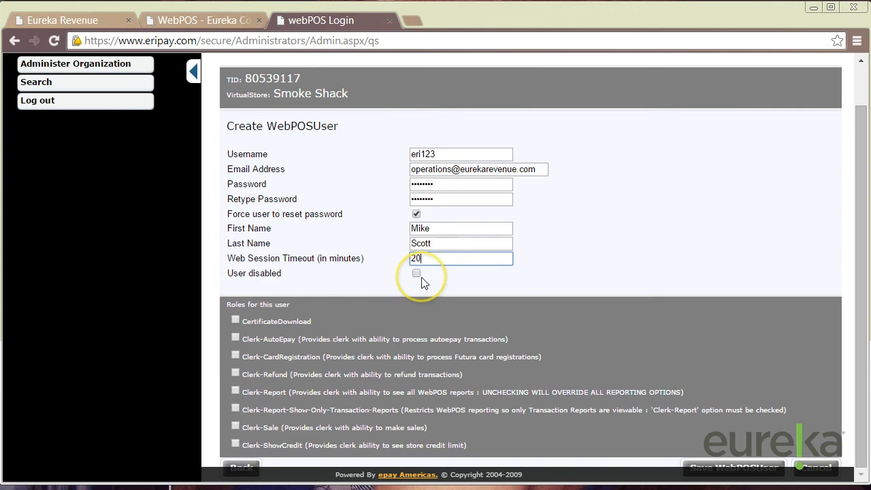
# Check CertificateDownload, Clerk-AutoEpay, Clerk-Sale, Clerk-ShowCredit and the other roles, leaving Clerk-Report-Show-Only-Transaction-Reports unchecked
pyautogui.click(322, 298)
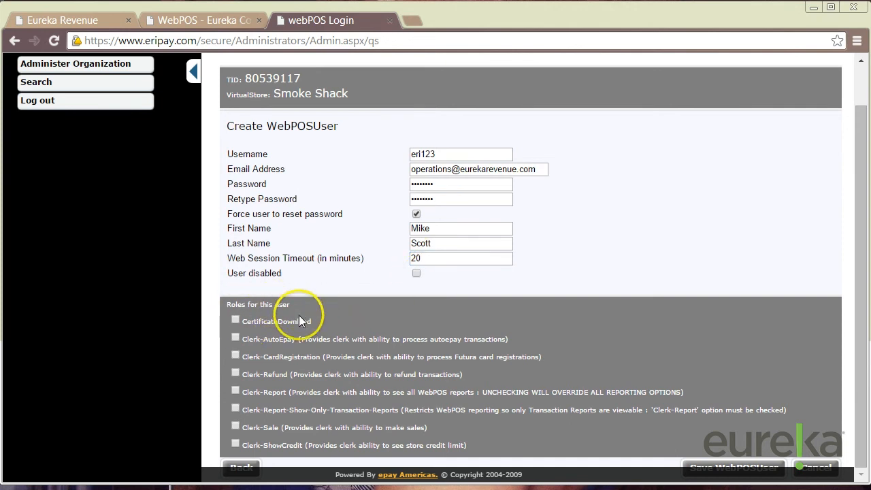
pyautogui.click(235, 320)
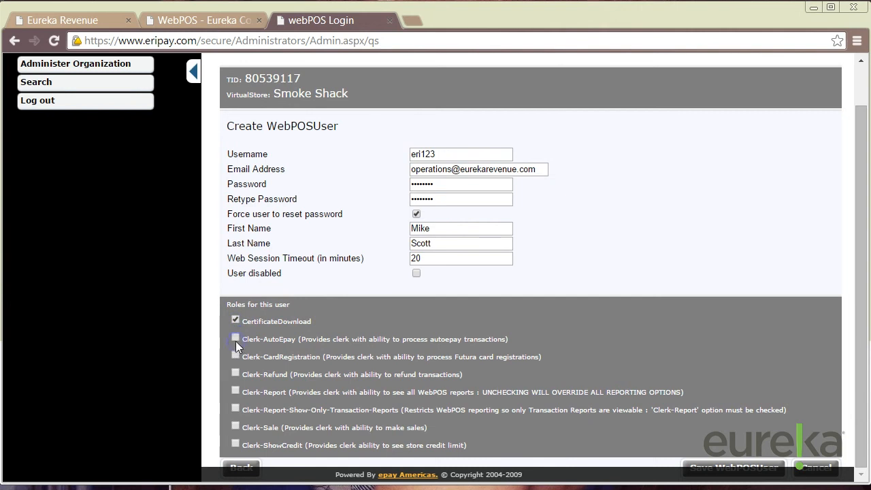
pyautogui.click(242, 341)
pyautogui.click(236, 426)
pyautogui.click(237, 443)
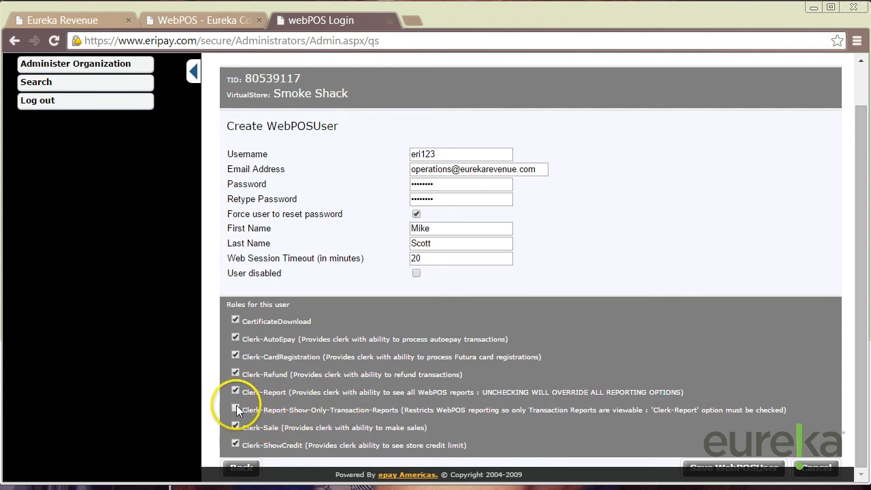
pyautogui.scroll(2, 236, 406)
pyautogui.scroll(-2, 268, 169)
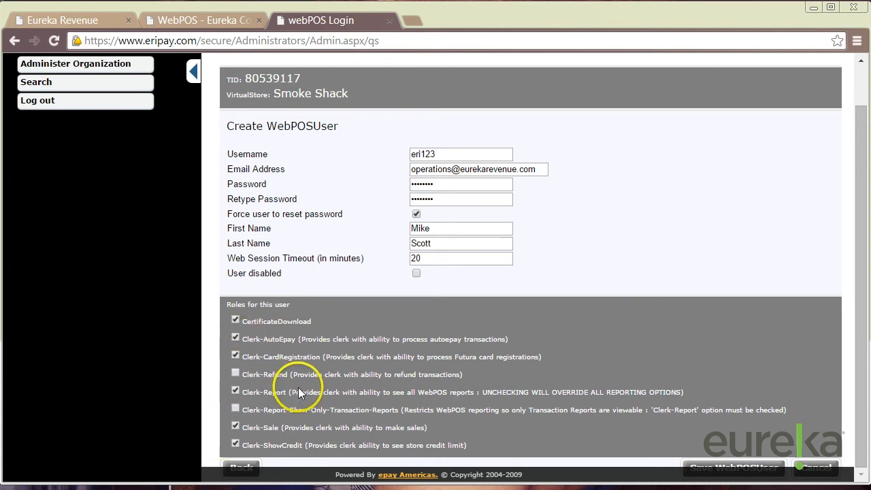
pyautogui.click(235, 445)
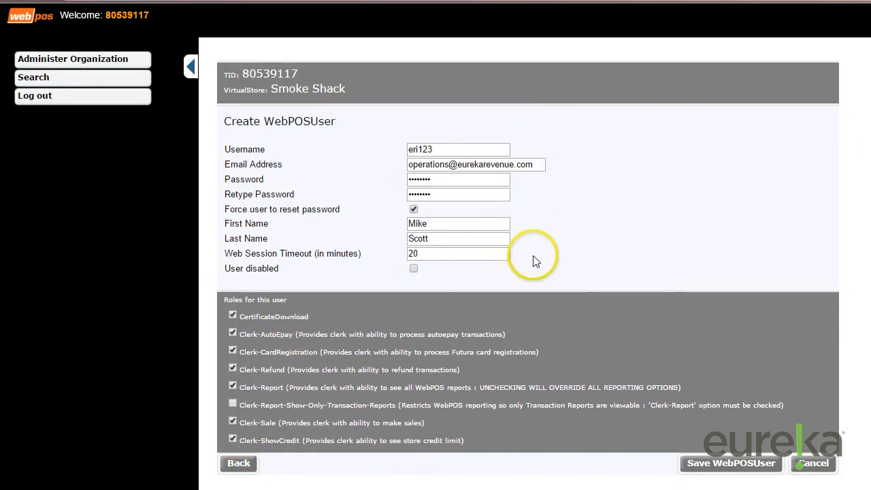
# Save the new user and scroll the Users table to check the Last Updated column
pyautogui.click(742, 470)
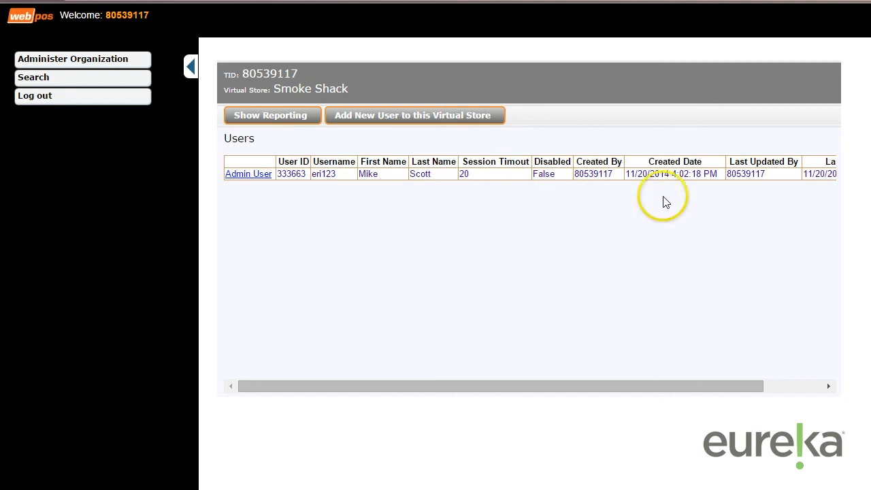
pyautogui.moveTo(651, 387); pyautogui.dragTo(727, 379)
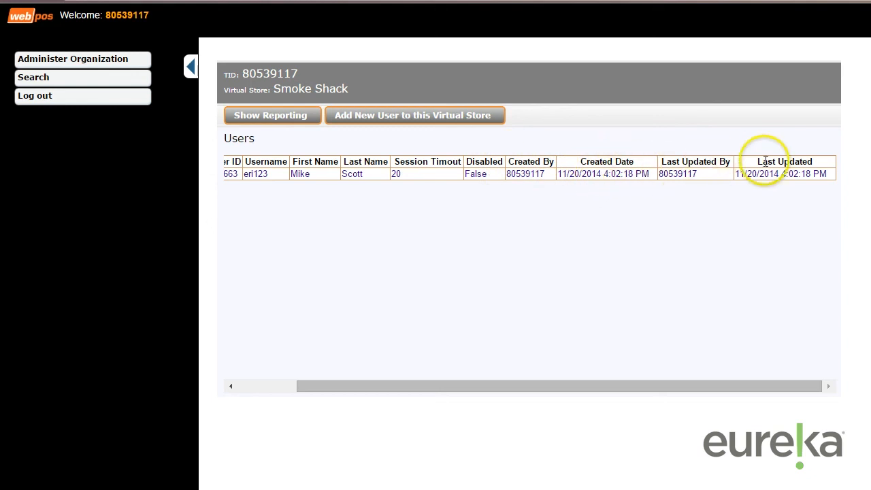
pyautogui.moveTo(627, 386); pyautogui.dragTo(418, 414)
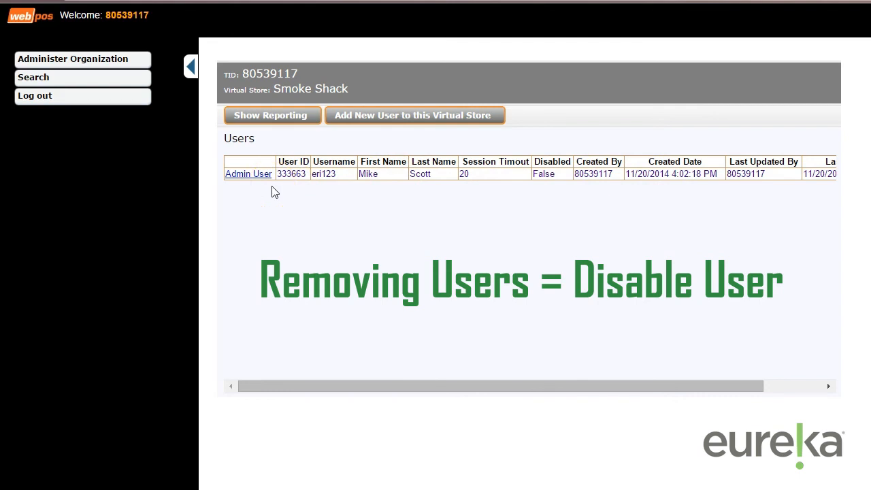
# Open the new user's Edit User form and toggle 'User disabled' off again, keeping the user enabled
pyautogui.click(255, 174)
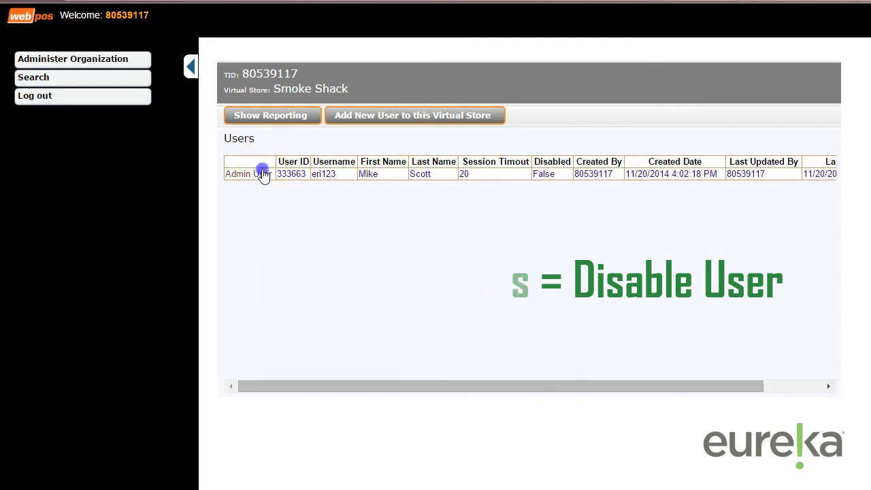
pyautogui.click(263, 177)
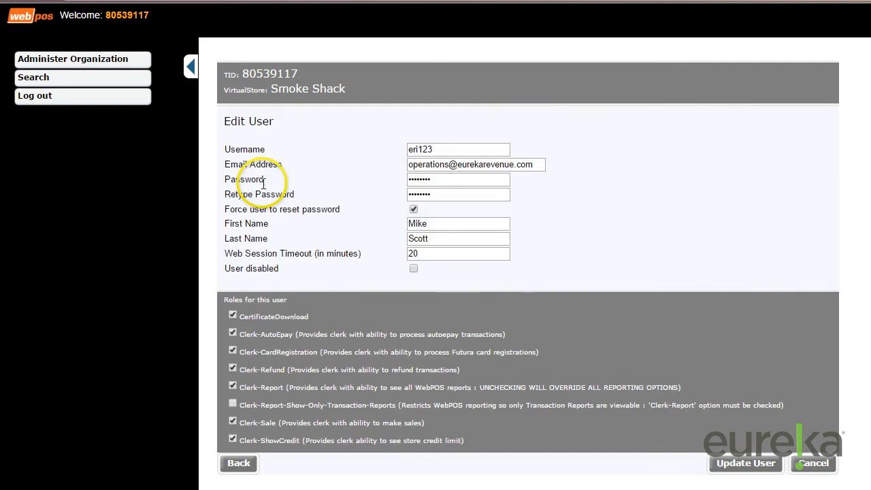
pyautogui.click(415, 270)
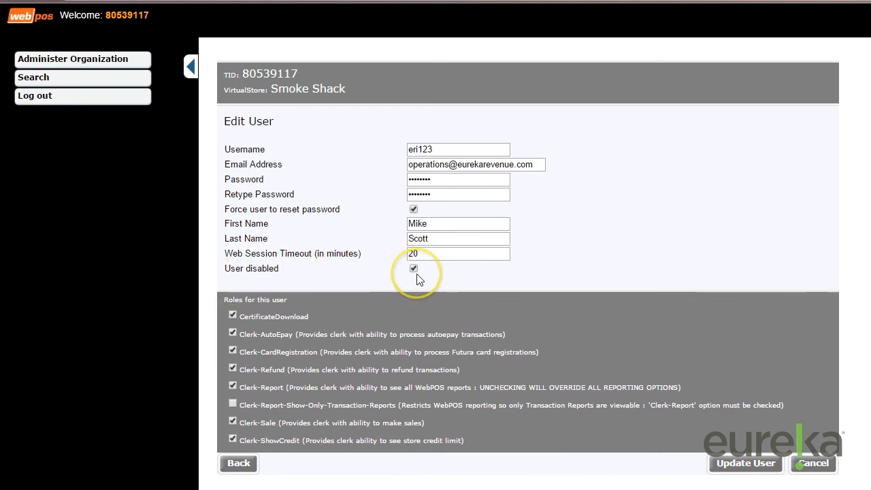
pyautogui.click(450, 190)
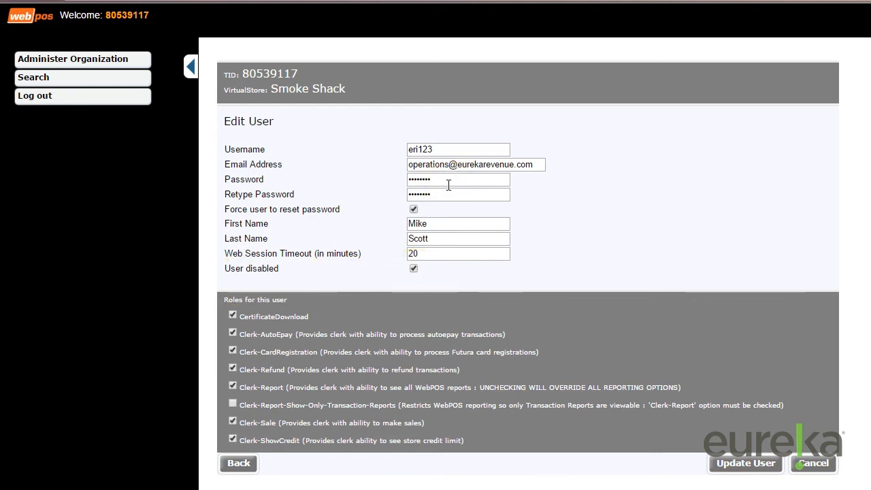
pyautogui.click(414, 269)
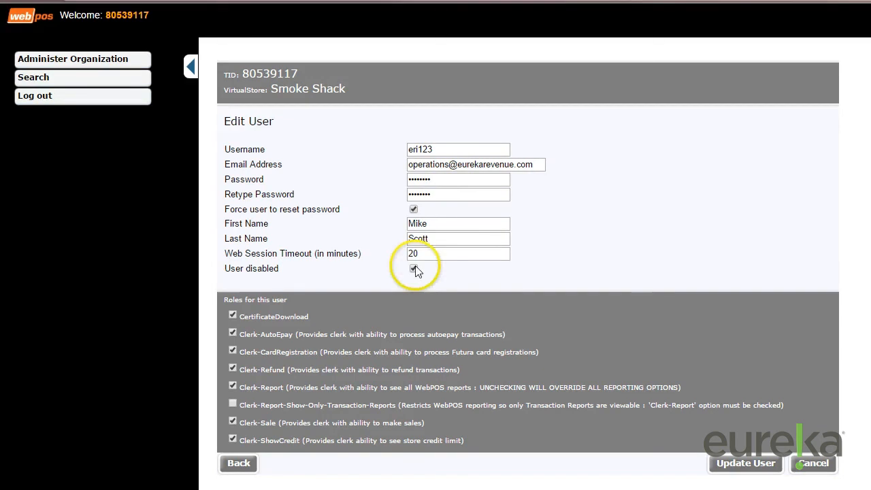
pyautogui.click(738, 473)
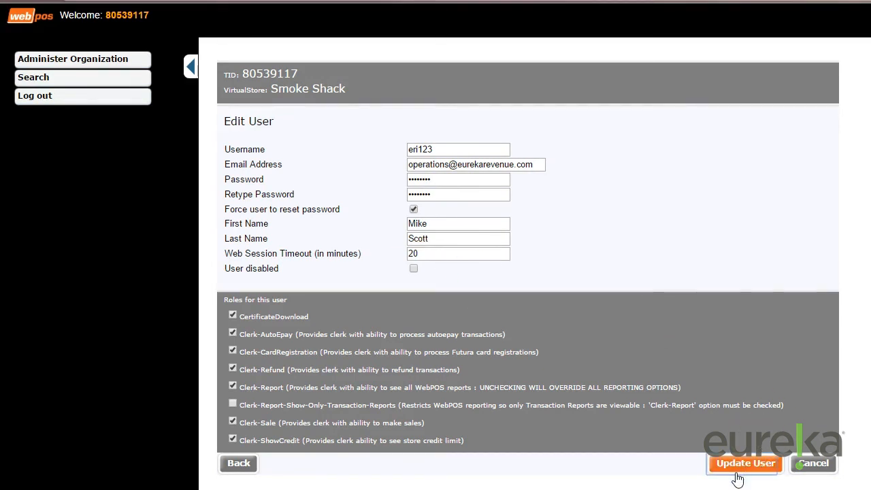